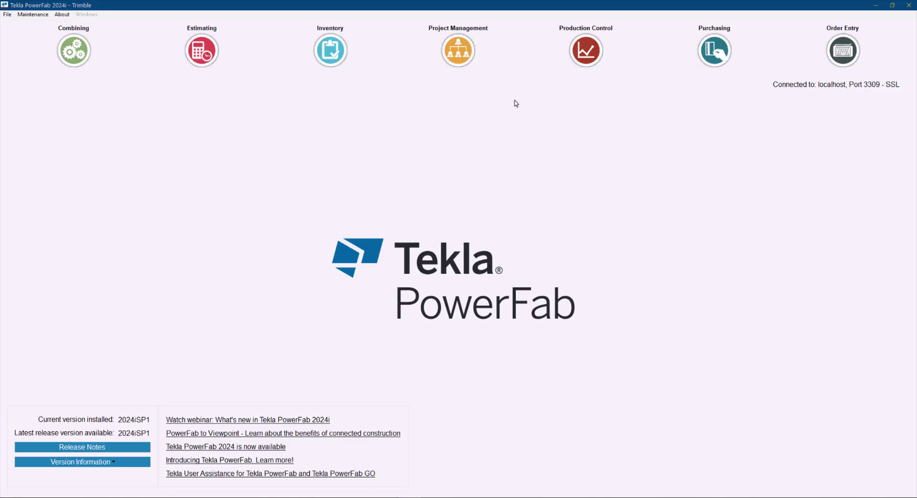
Open the Production Control job list and filter it with the search text 049
click(564, 56)
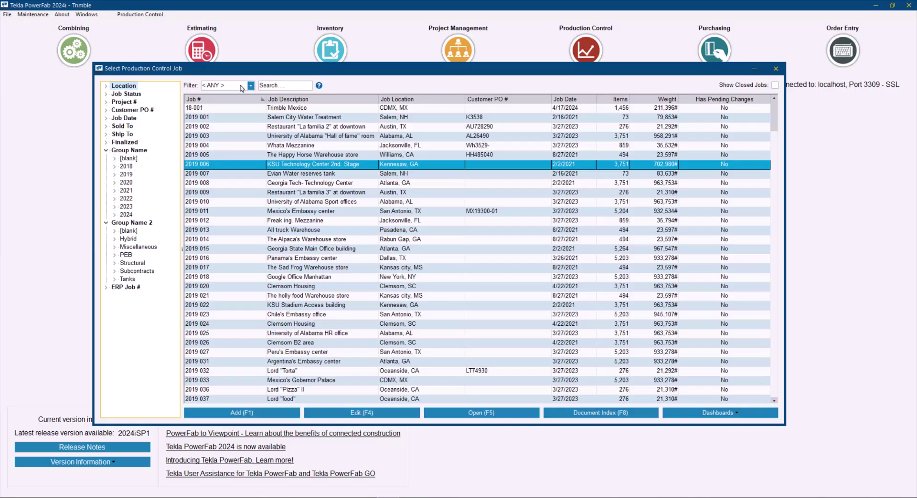
click(277, 86)
text(Rest)
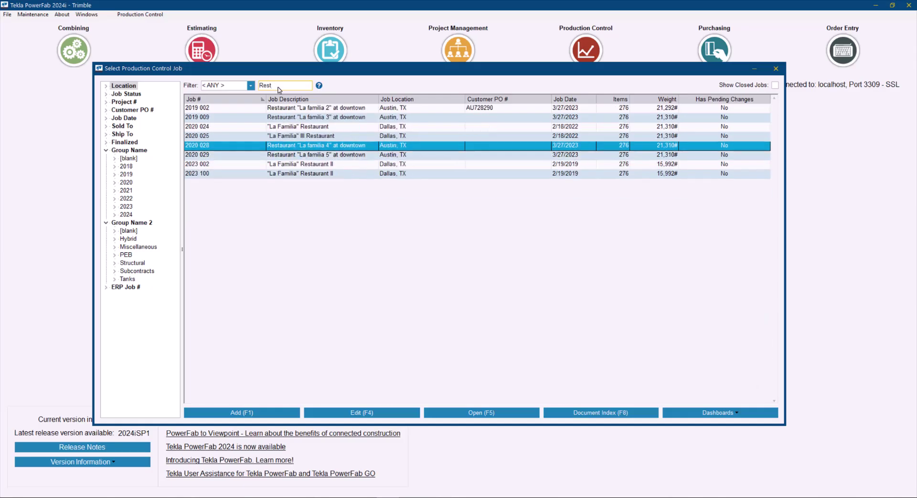
drag(286, 88, 251, 87)
key(BackSpace)
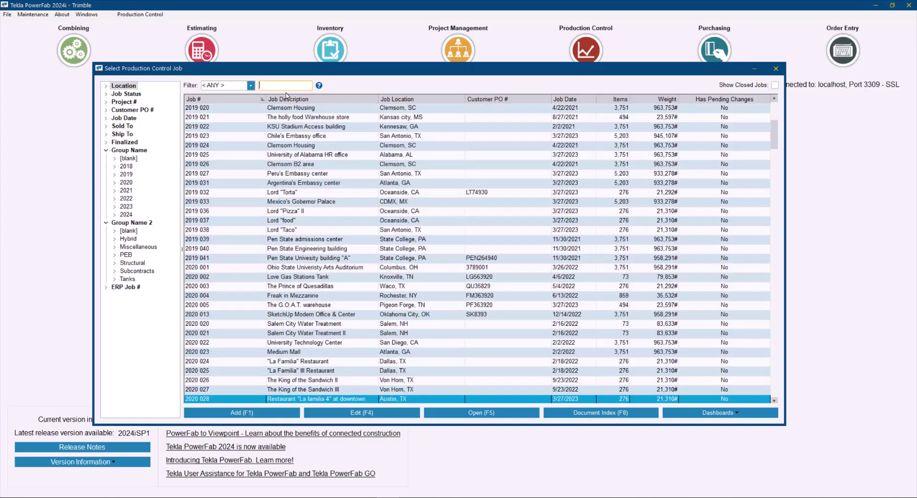
text(048)
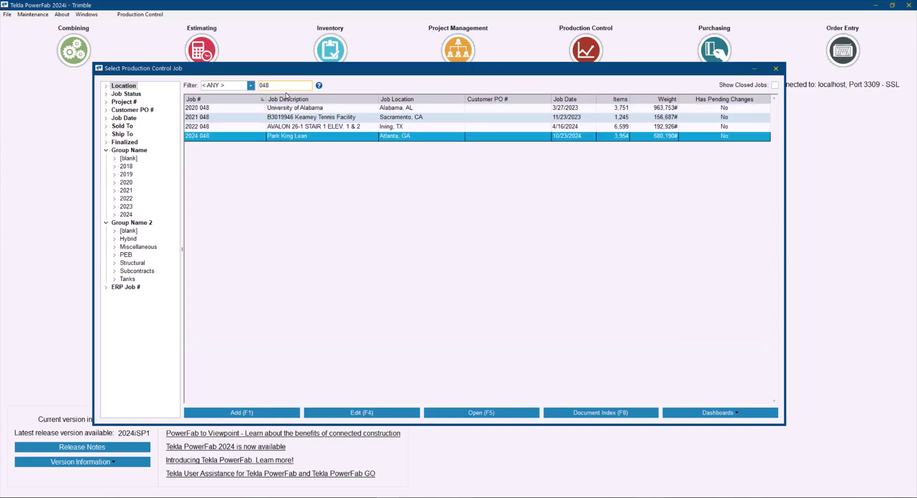
key(BackSpace)
text(9)
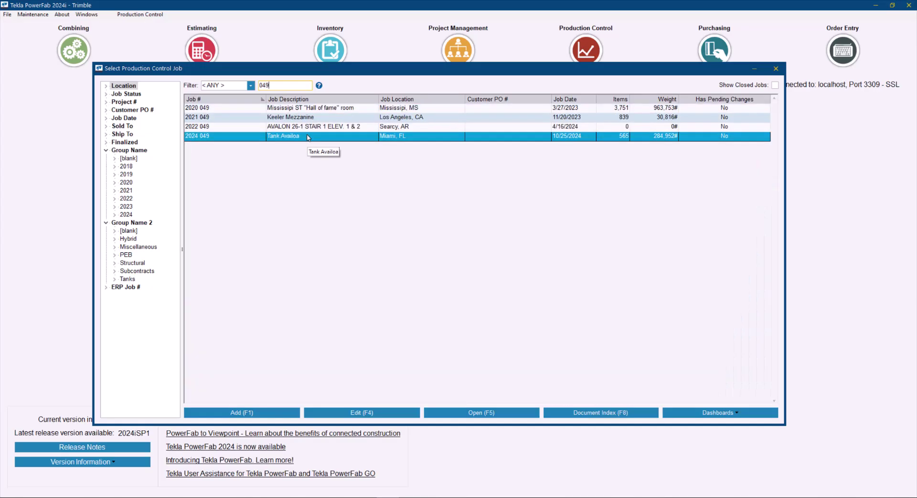
click(251, 86)
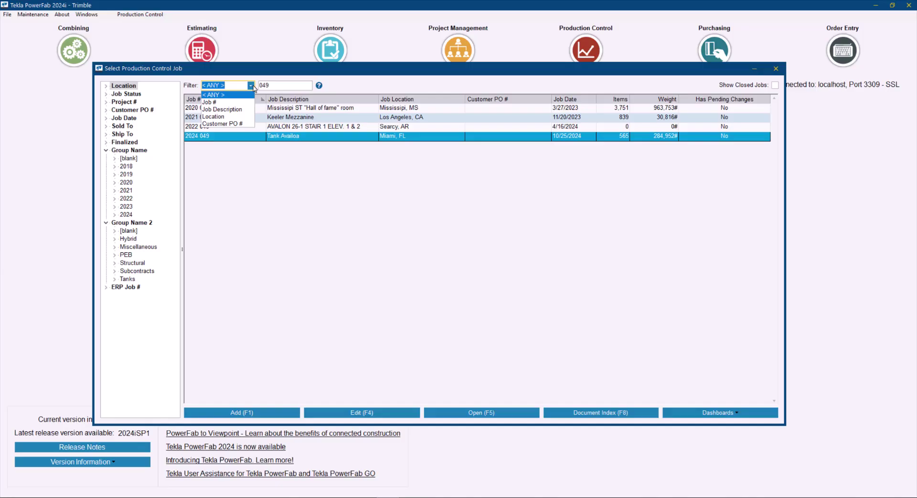
click(250, 89)
right_click(278, 168)
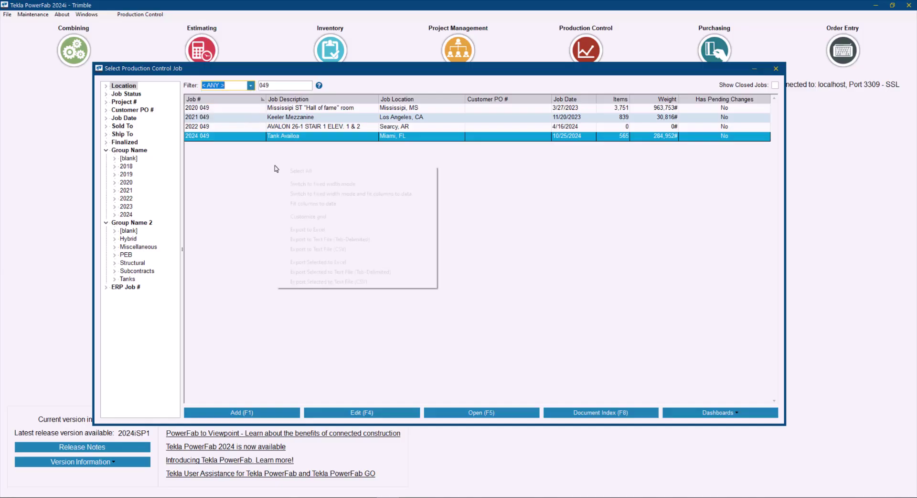
click(311, 218)
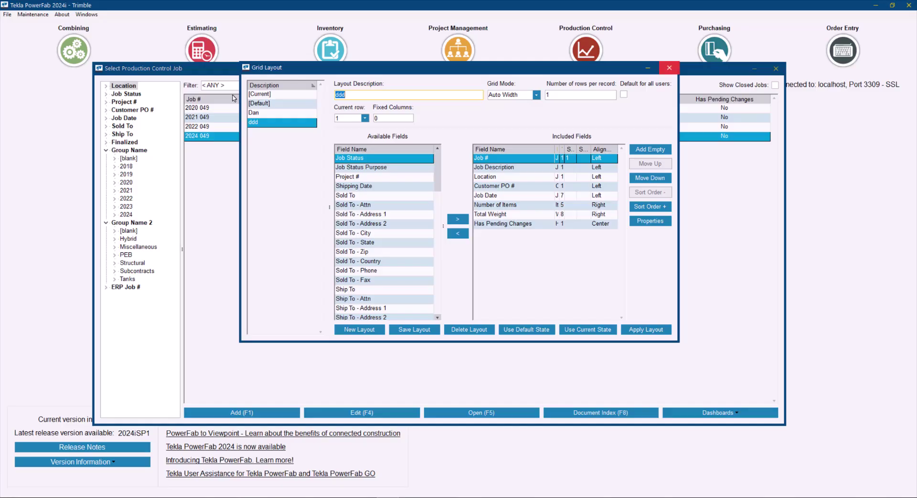
click(669, 69)
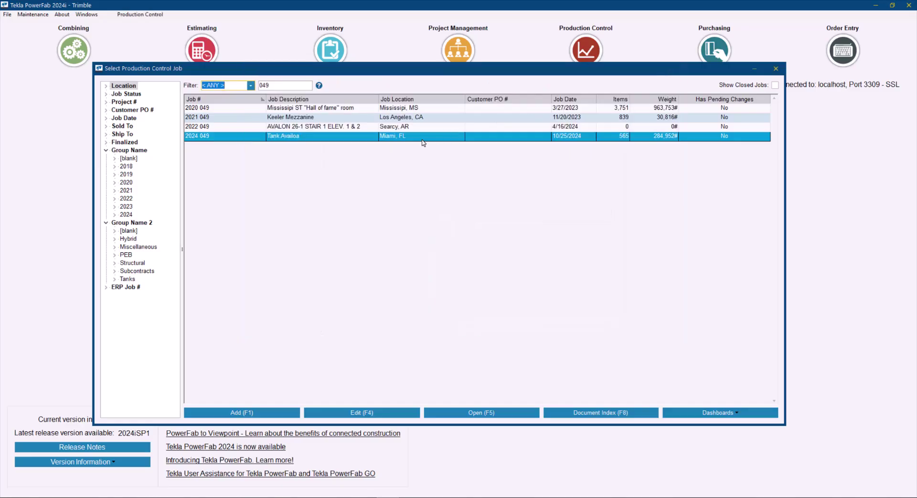
Open job 2024 049 Tank Availoa from the Production Control job list
double_click(422, 139)
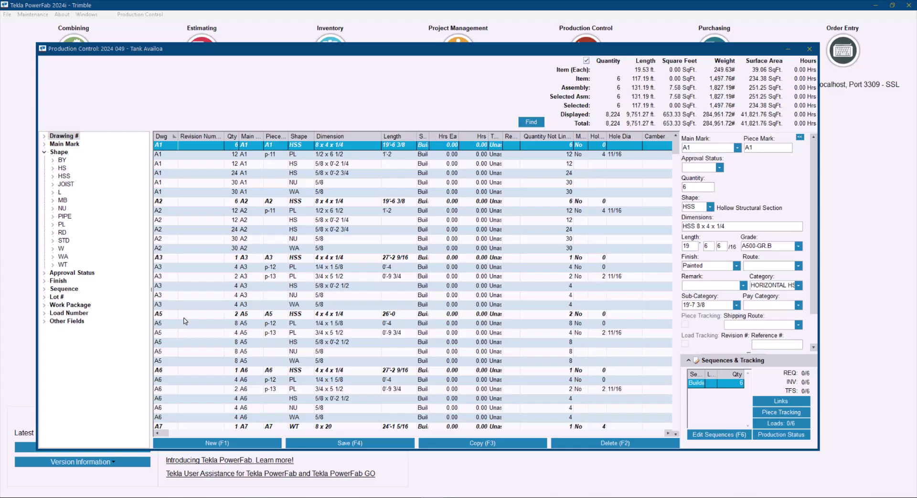
Filter the job items to hole diameter 11/16x7/8 only, leaving plate p-24 on drawing B24
click(142, 15)
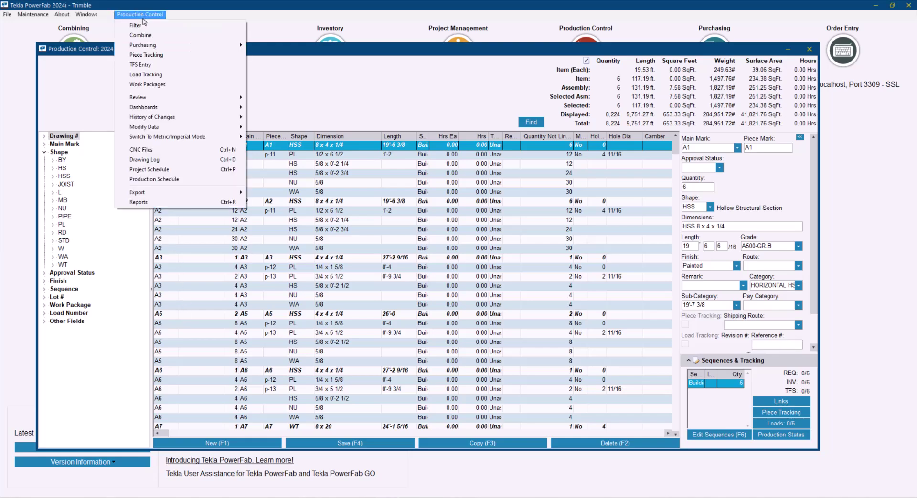
click(142, 25)
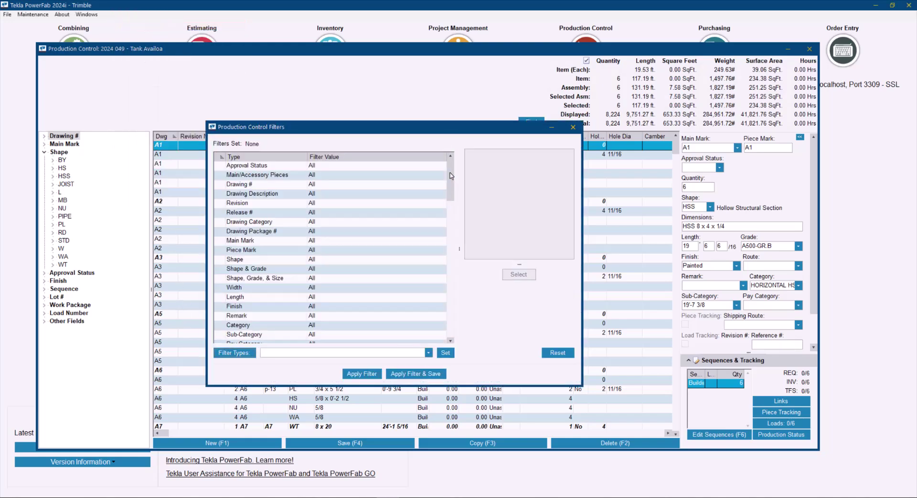
drag(450, 176, 461, 313)
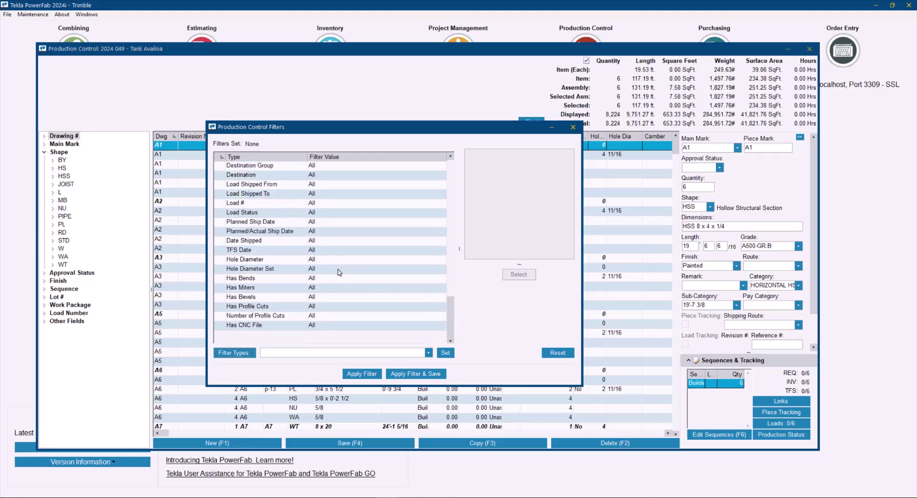
double_click(324, 263)
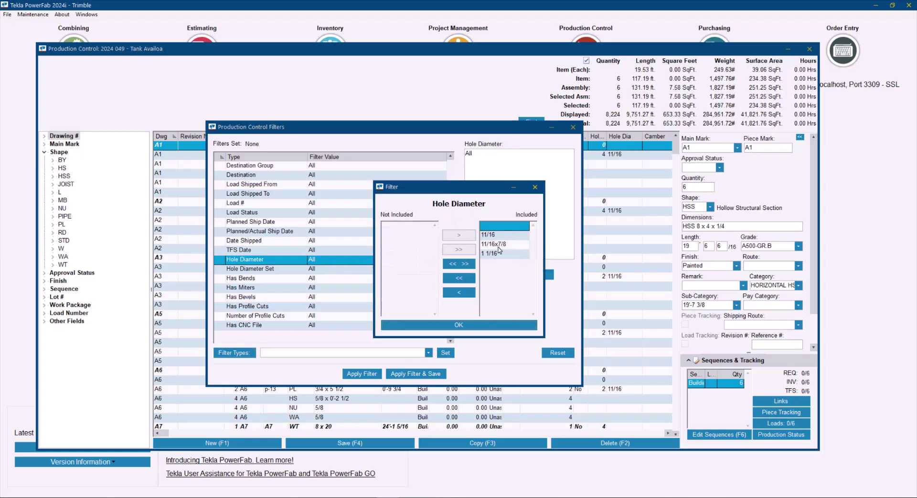
click(502, 246)
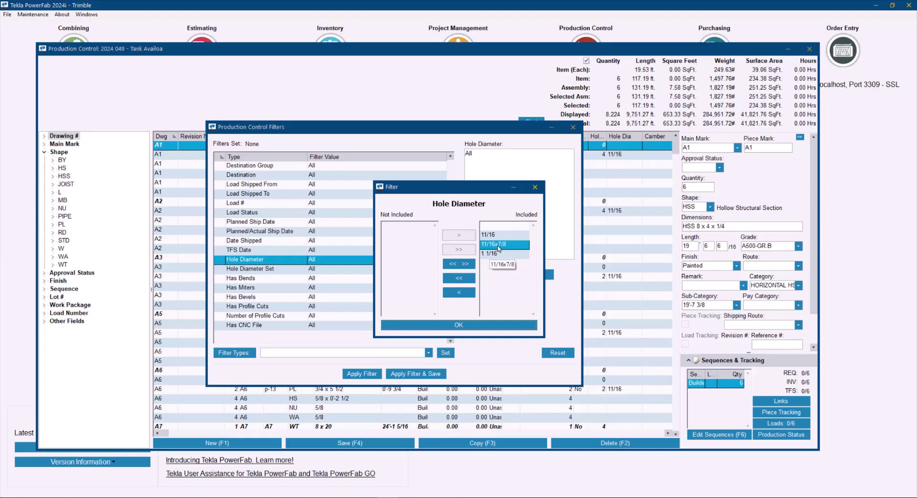
double_click(501, 247)
click(467, 266)
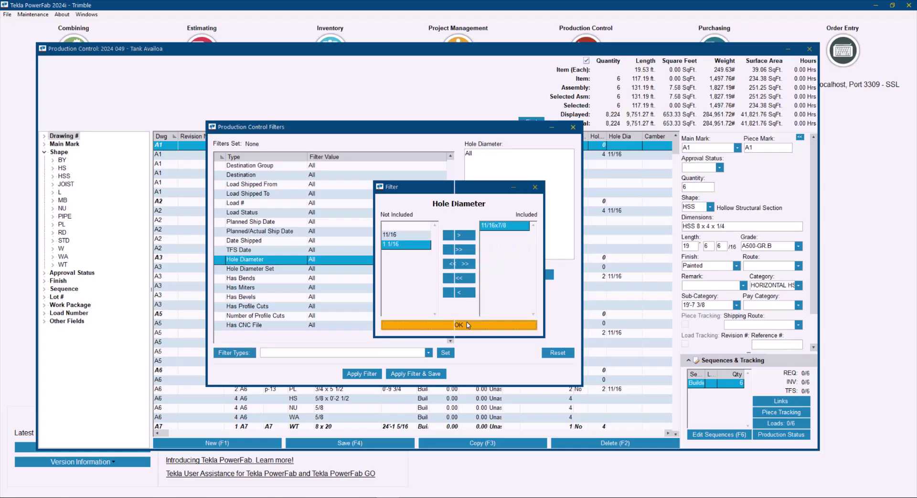
click(461, 326)
click(364, 375)
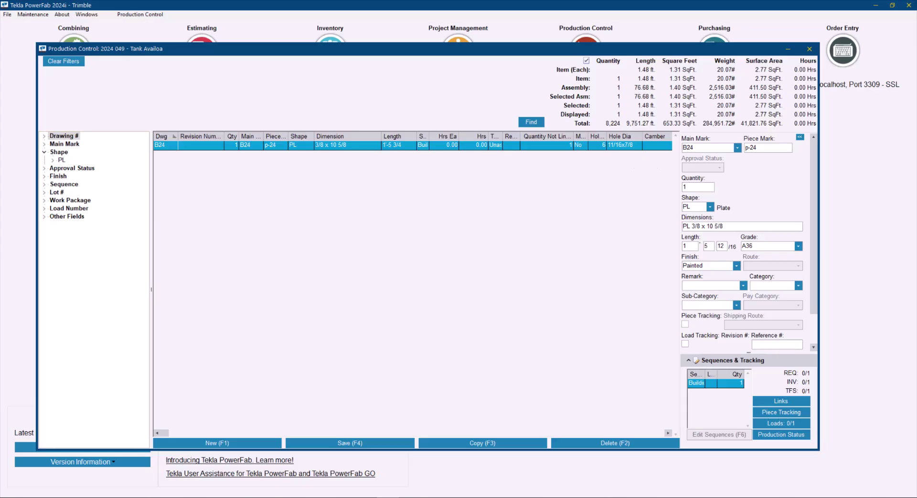
Clear the filters so all 8,224 items of job 2024 049 are listed
click(64, 61)
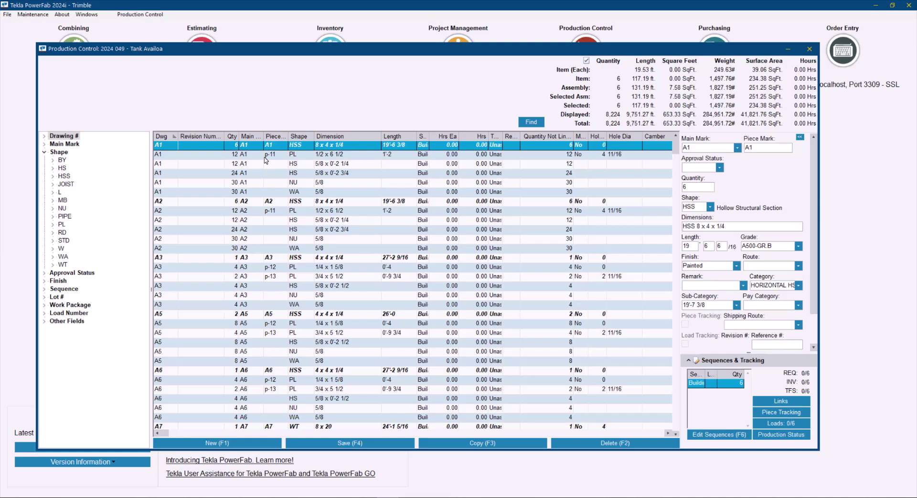
Load the job's material into a requisition, choosing requisition 0000003 as the target
click(146, 14)
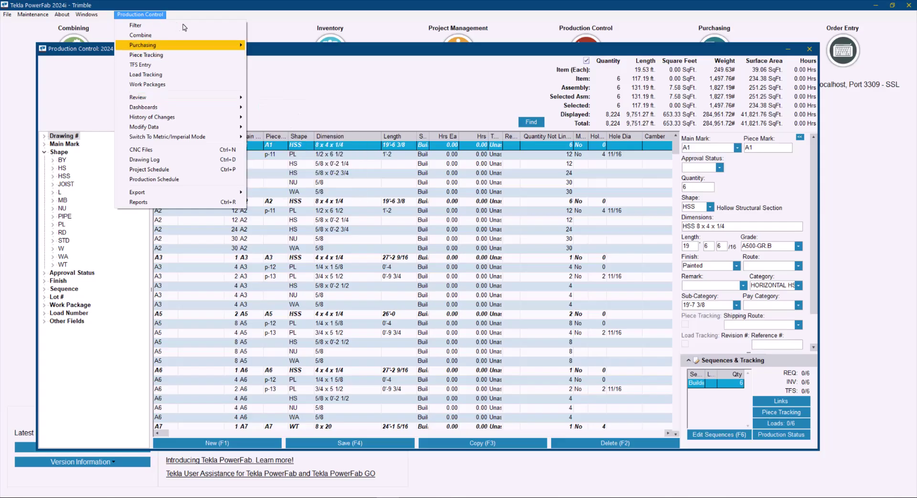
mouse_move(229, 44)
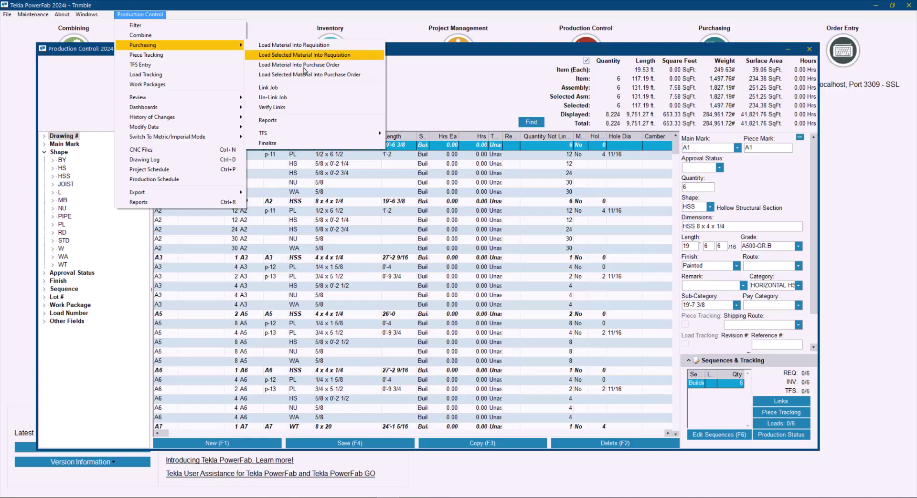
click(299, 47)
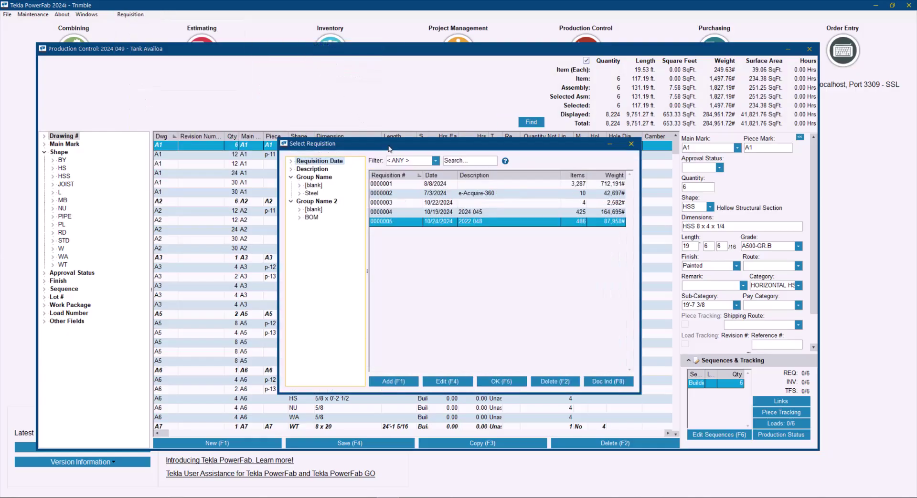
double_click(444, 206)
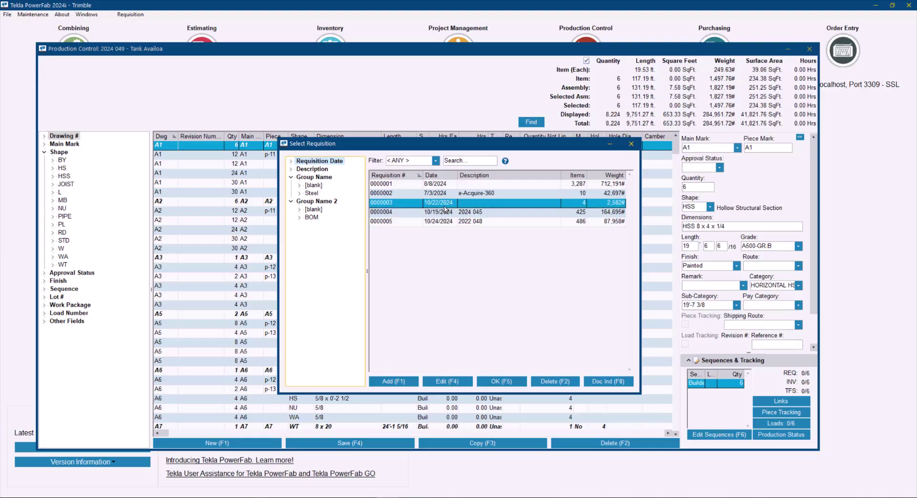
Set the import's Shape filter to include only L
double_click(229, 208)
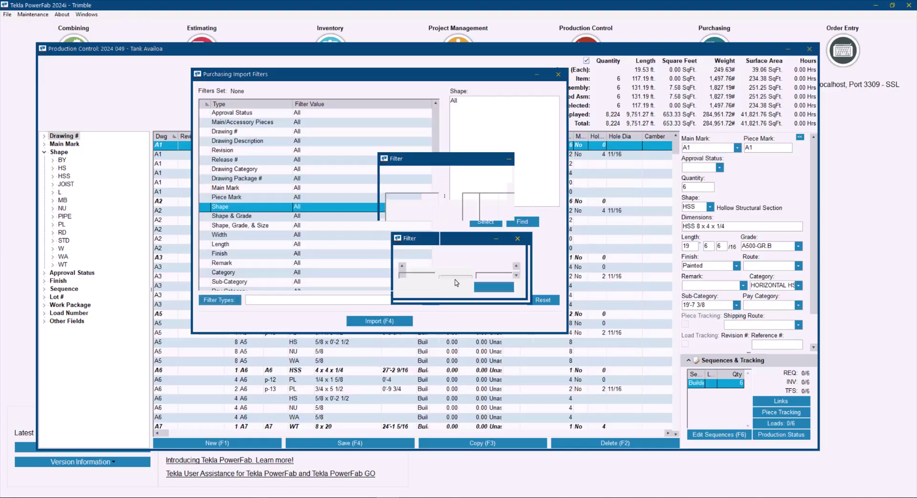
click(456, 281)
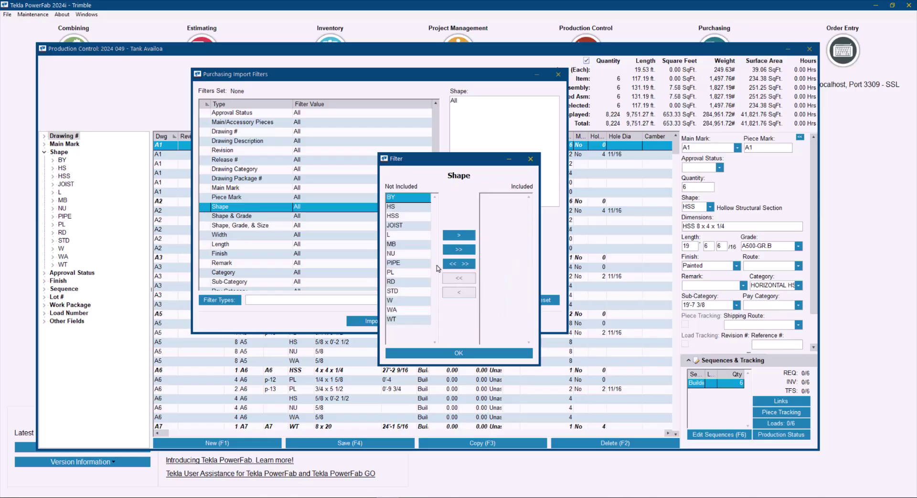
double_click(405, 239)
click(477, 358)
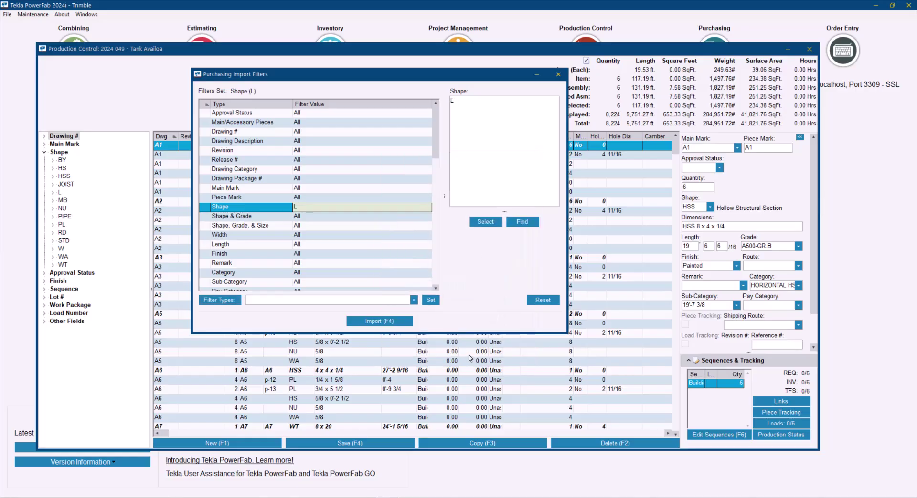
Import the 73 L-shape items with Open Requisition ticked
click(385, 323)
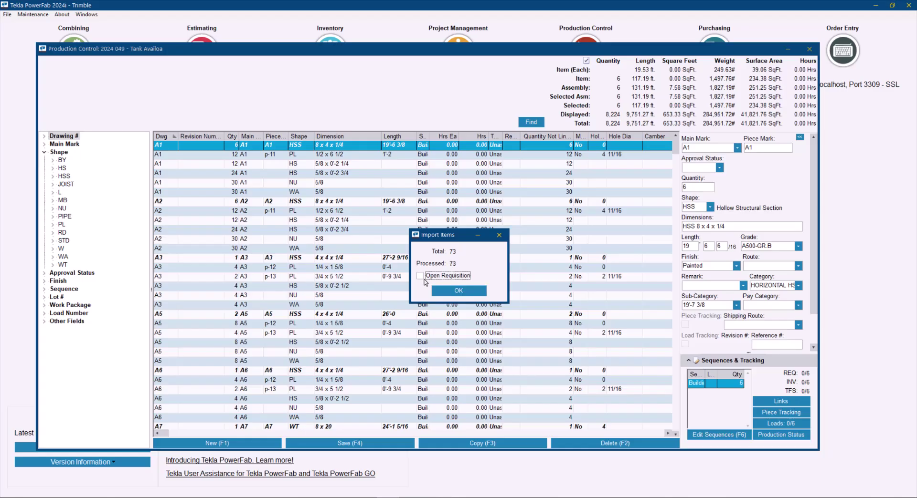
click(420, 276)
click(458, 292)
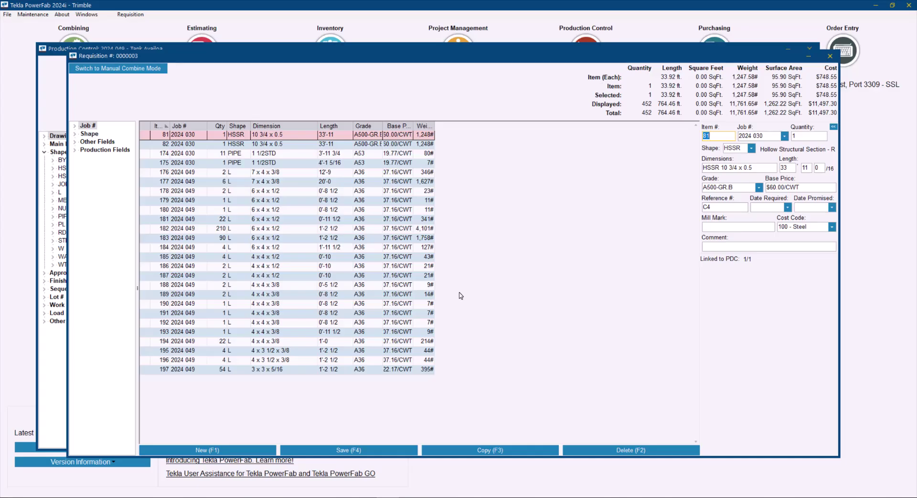
Look over requisition 0000003's items from jobs 2024 030 and 2024 049
click(470, 331)
Start a Mult combining run on the requisition
click(131, 14)
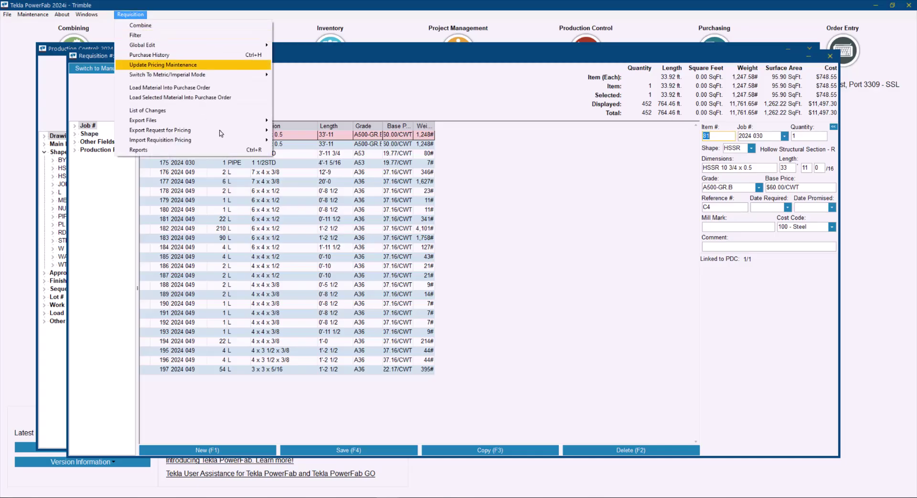
mouse_move(225, 120)
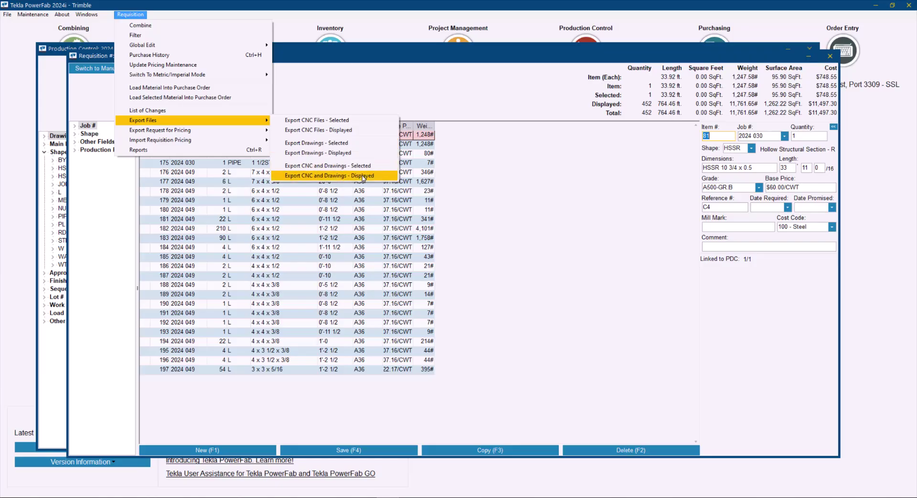
click(164, 26)
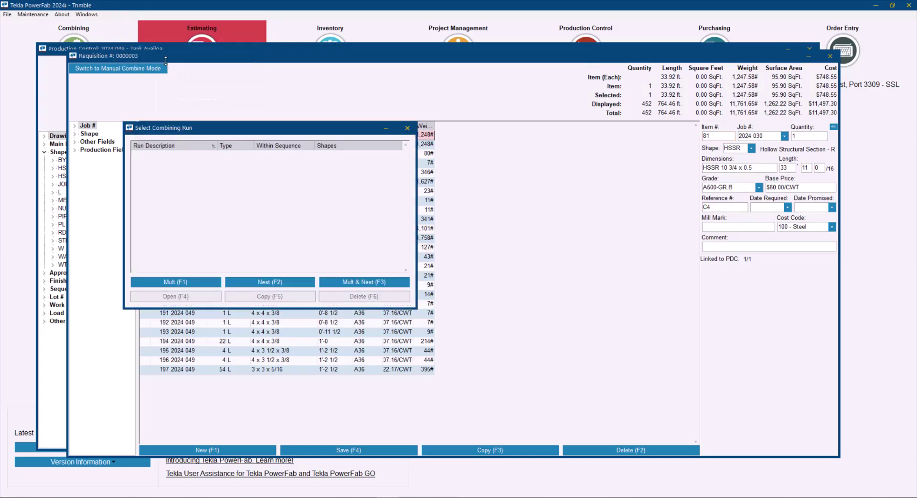
click(176, 282)
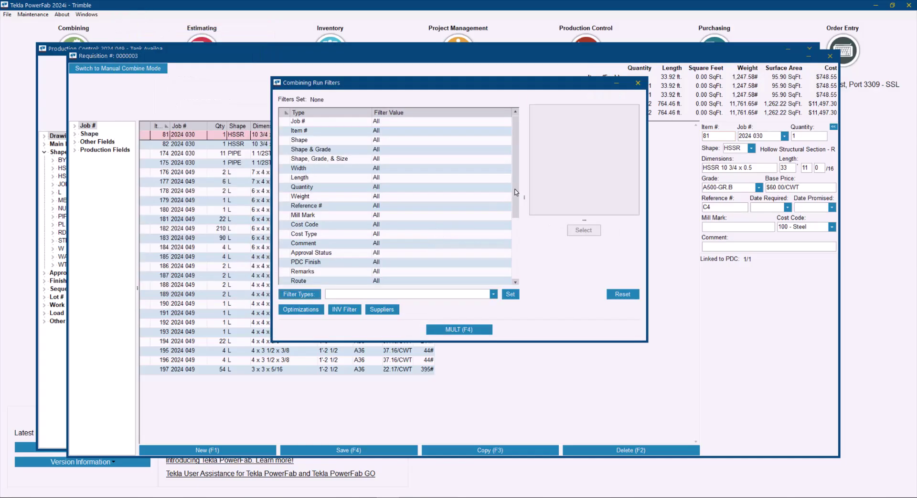
Limit the combining run's Shape filter to L only and run MULT
scroll(517, 192, down, 1)
scroll(517, 189, up, 1)
double_click(358, 143)
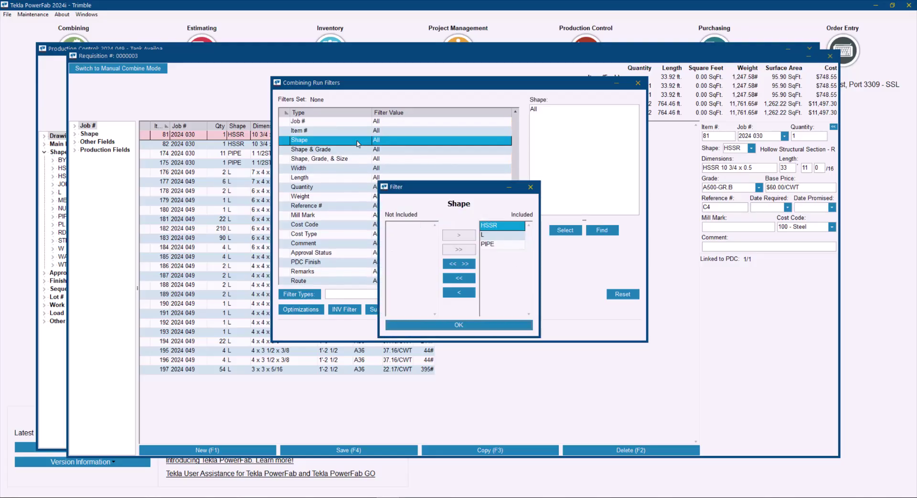
click(459, 279)
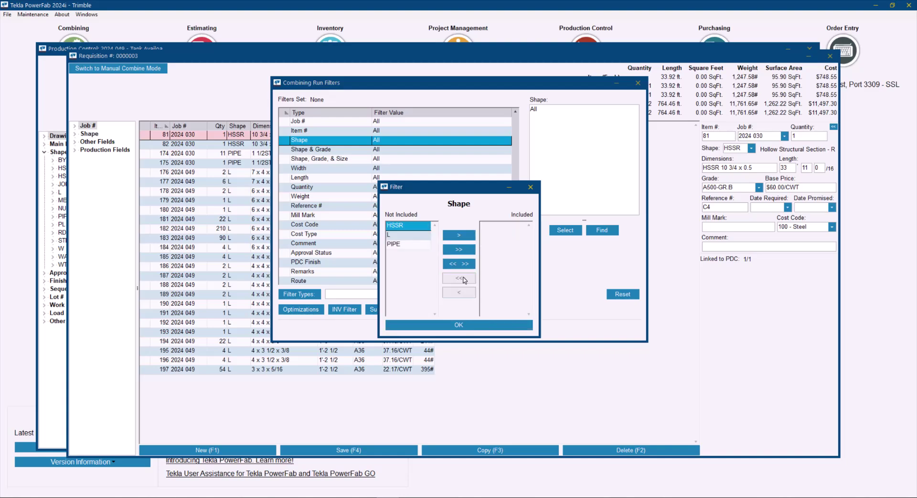
double_click(403, 236)
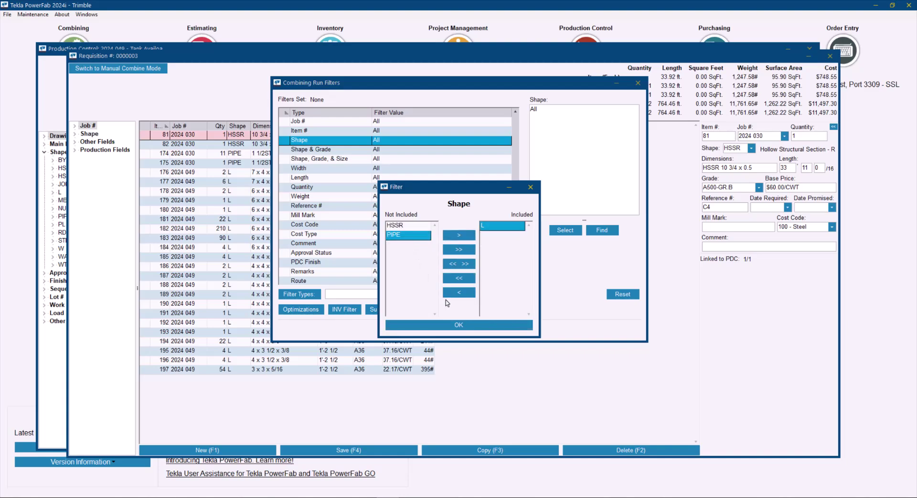
click(462, 326)
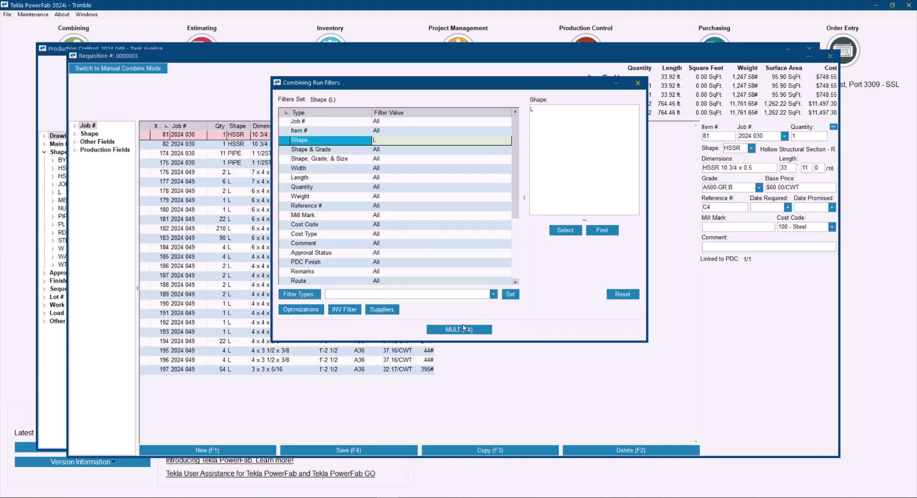
click(460, 330)
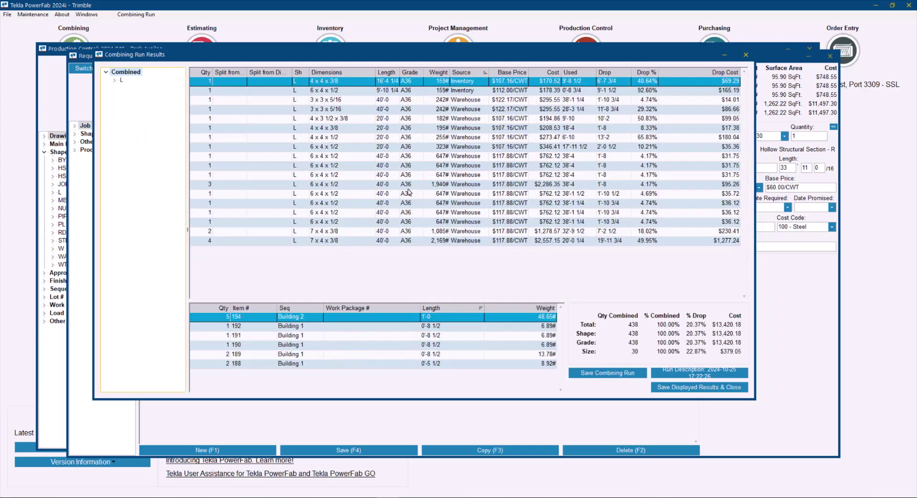
Save the twelve warehouse-sourced combining results to the requisition and close the results window
click(356, 101)
shift+click(346, 244)
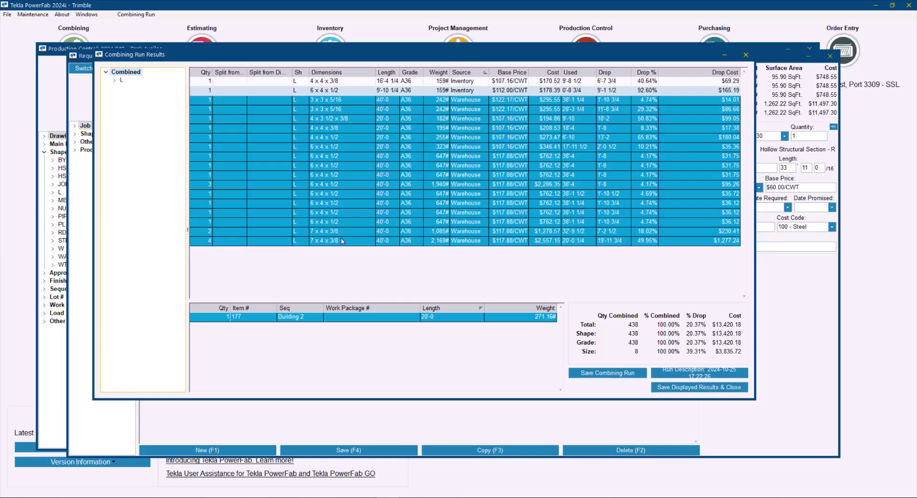
click(136, 14)
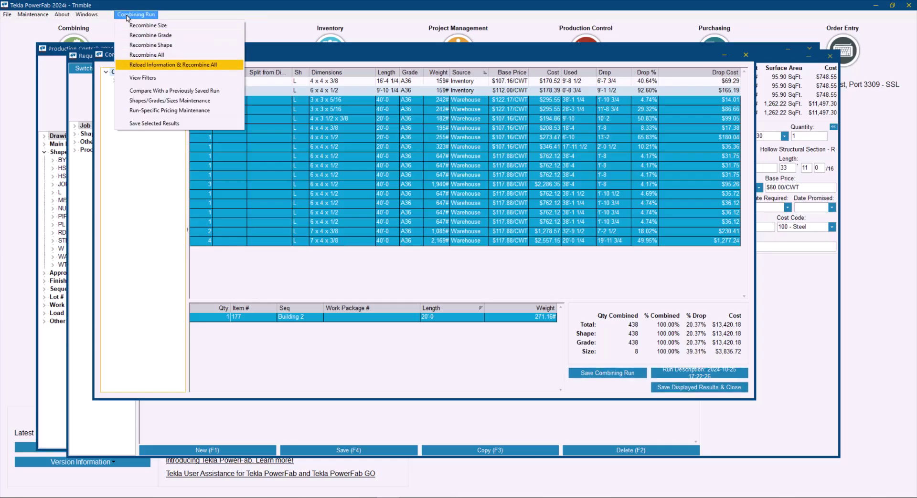
click(172, 123)
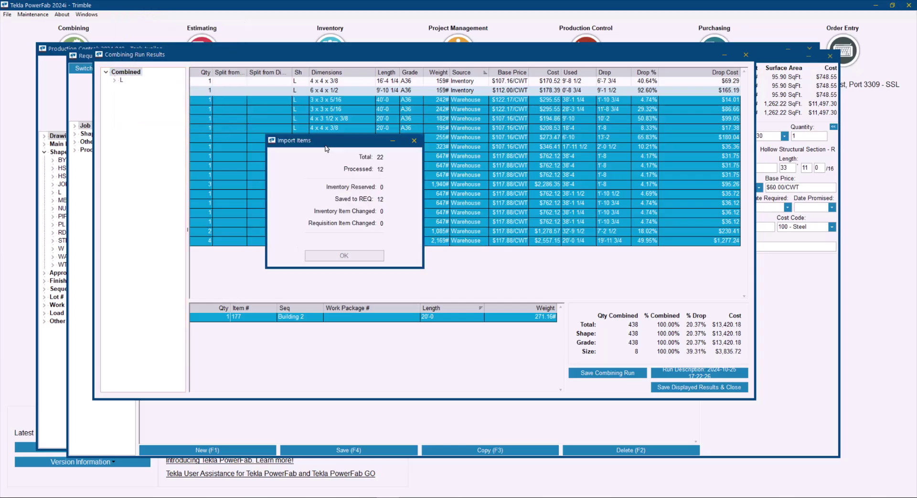
click(354, 256)
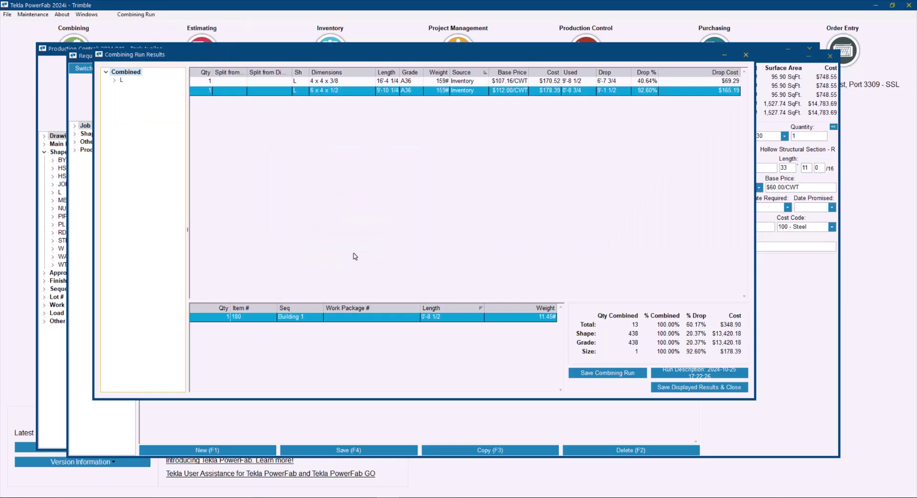
click(745, 54)
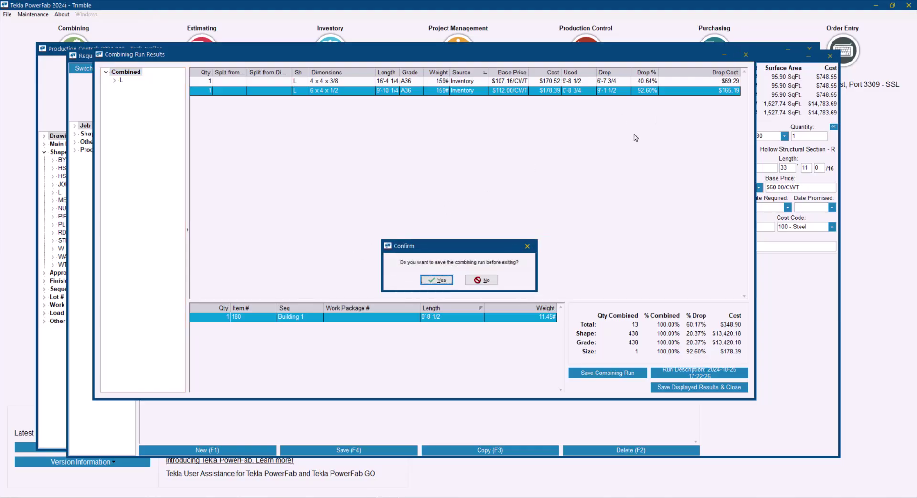
Keep the combining run saved, then select combined items 200 through 350
click(442, 281)
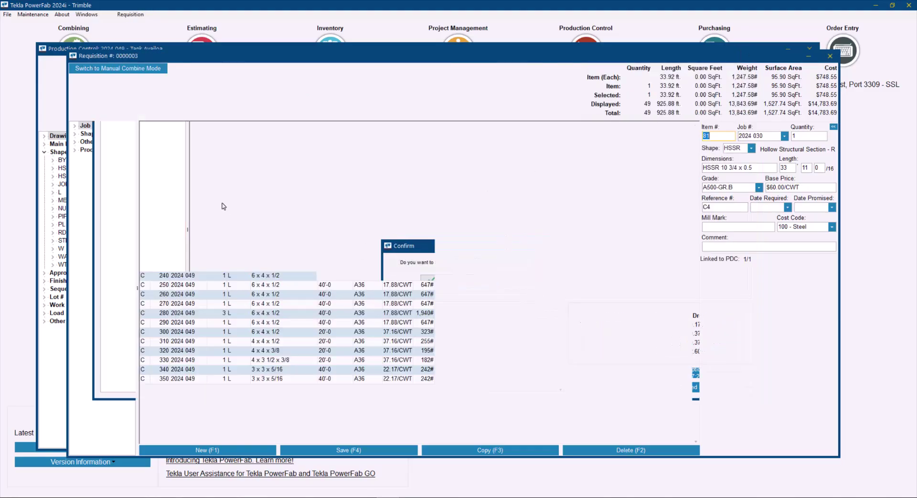
click(215, 238)
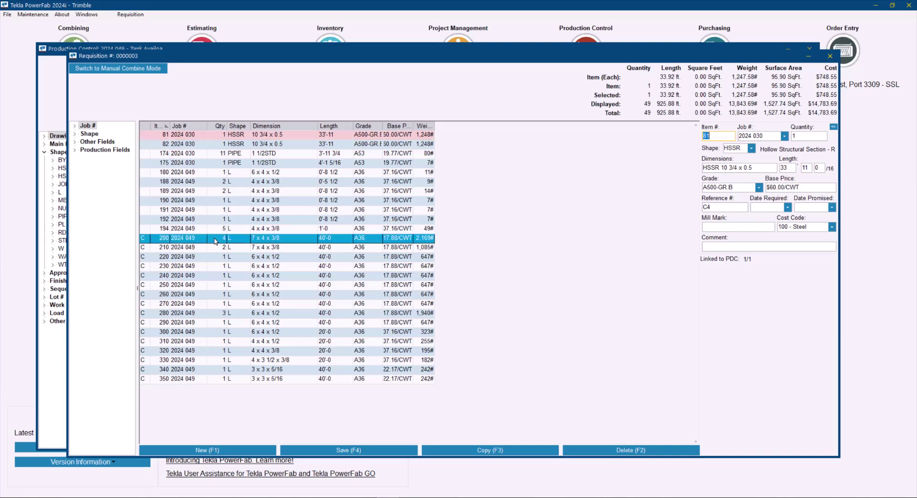
shift+click(219, 378)
Export CNC files for the selected items as REQ_Files_0000003_20241025_172305.zip
click(130, 14)
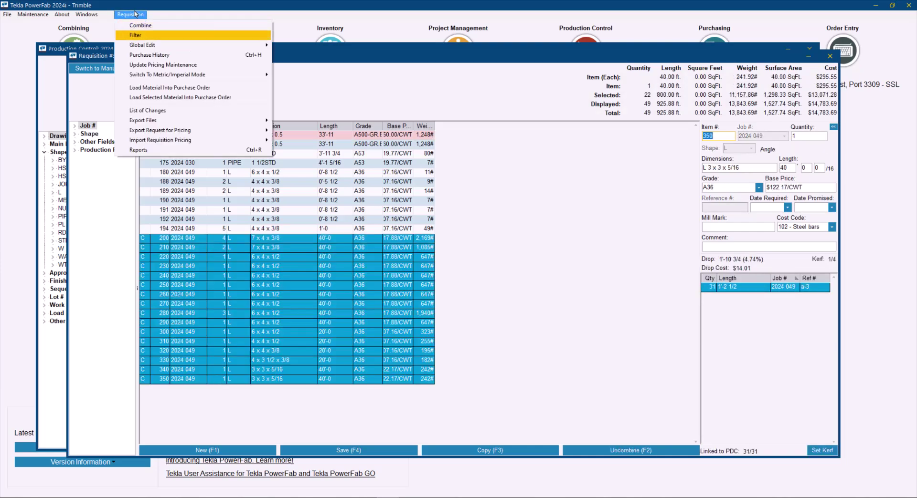
mouse_move(191, 120)
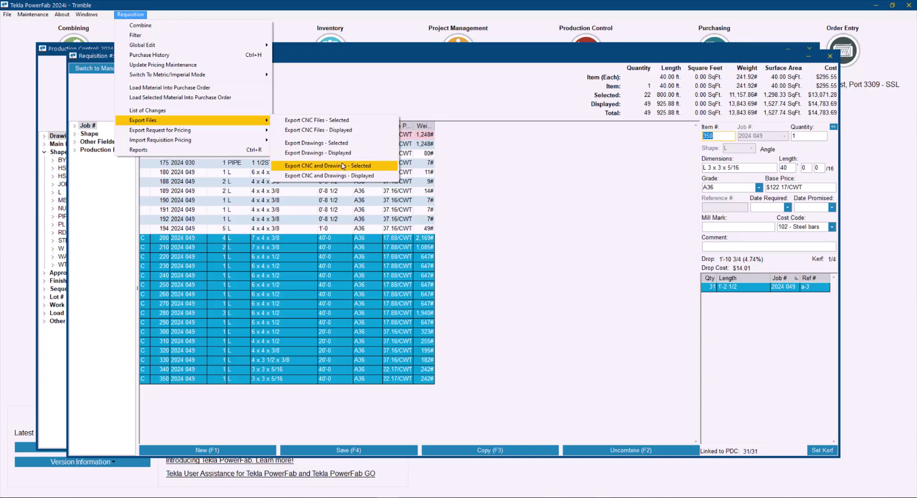
click(339, 123)
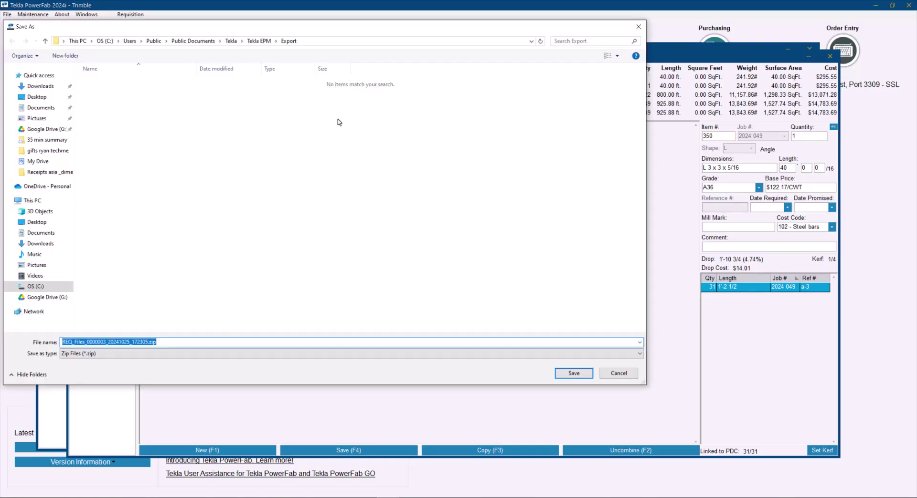
Save the CNC files as REQ_Files_0000003_20241025_172305.zip in Tekla EPM Export and acknowledge completion
click(573, 374)
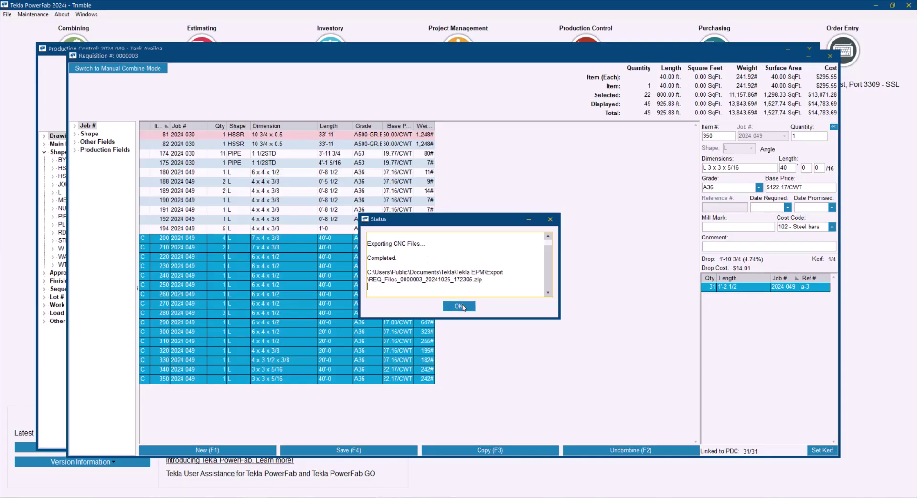
click(458, 307)
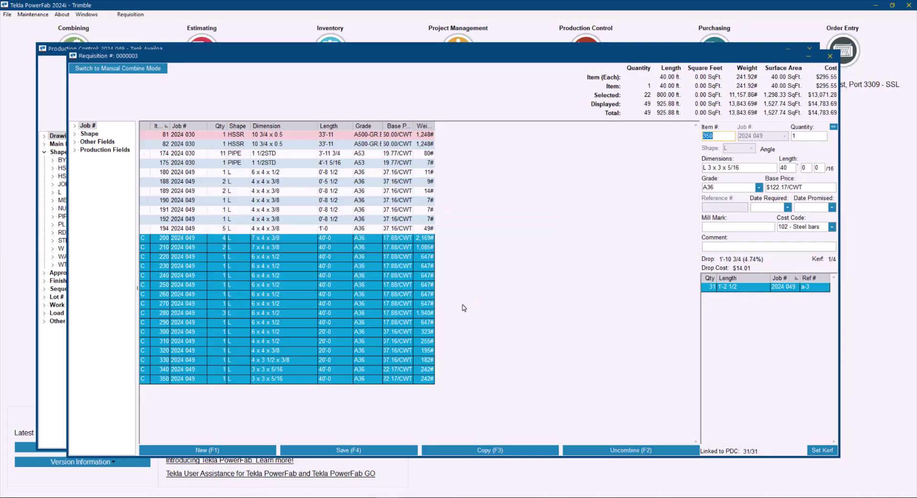
Close requisition 0000003 to return to the job 2024 049 item list
click(830, 58)
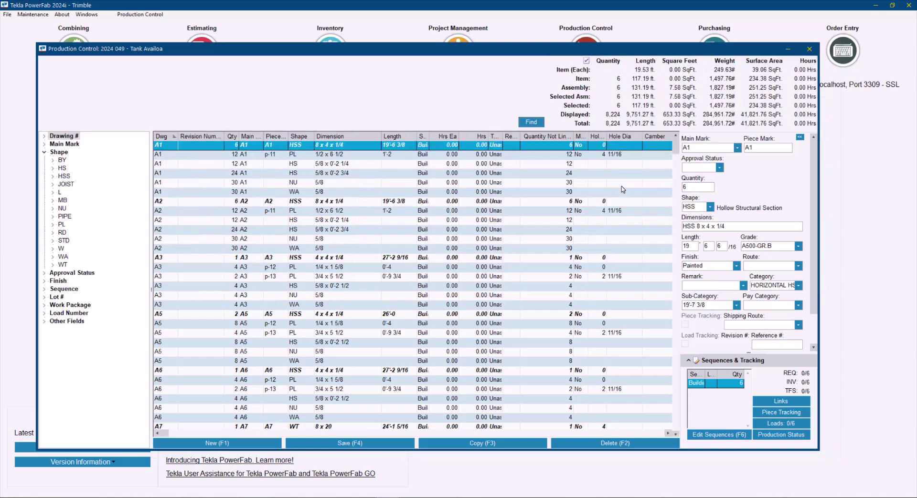